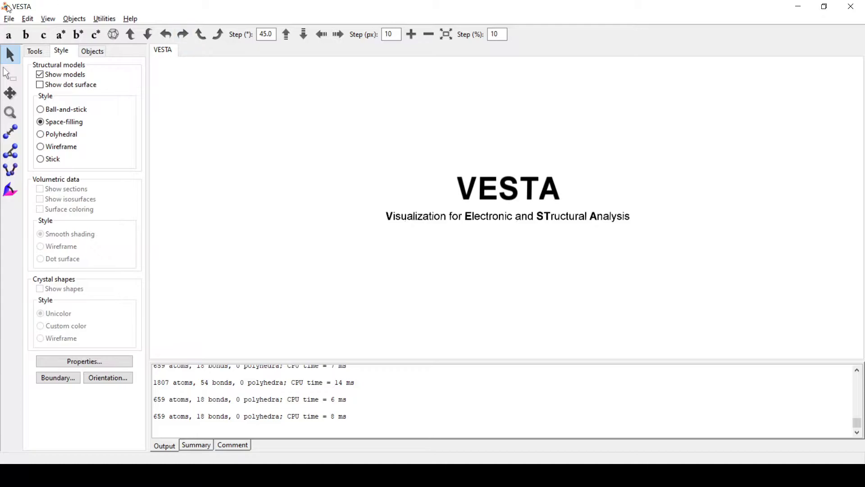
Open the structure file Cu.vasp from the Slab recordings' New folder.
left_click(9, 19)
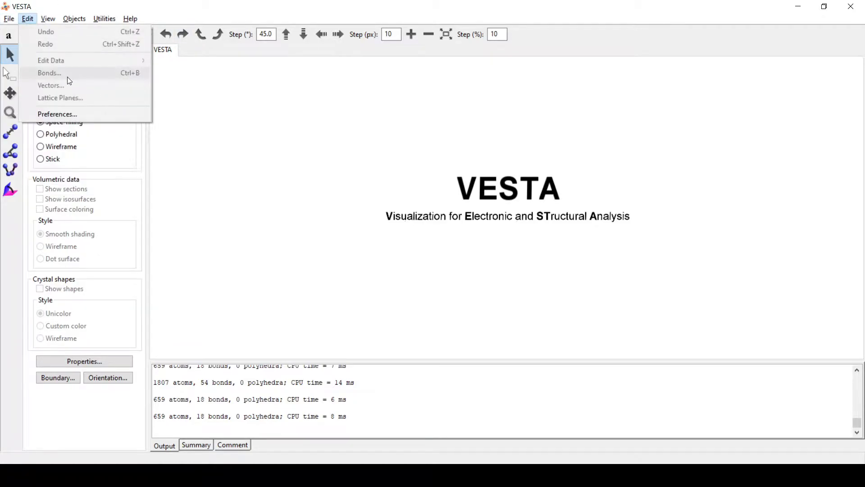
mouse_move(20, 71)
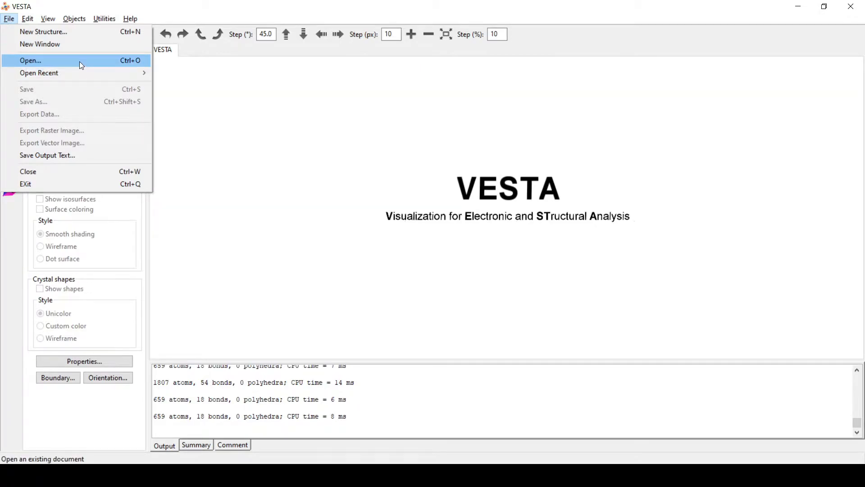
left_click(81, 66)
left_click(162, 111)
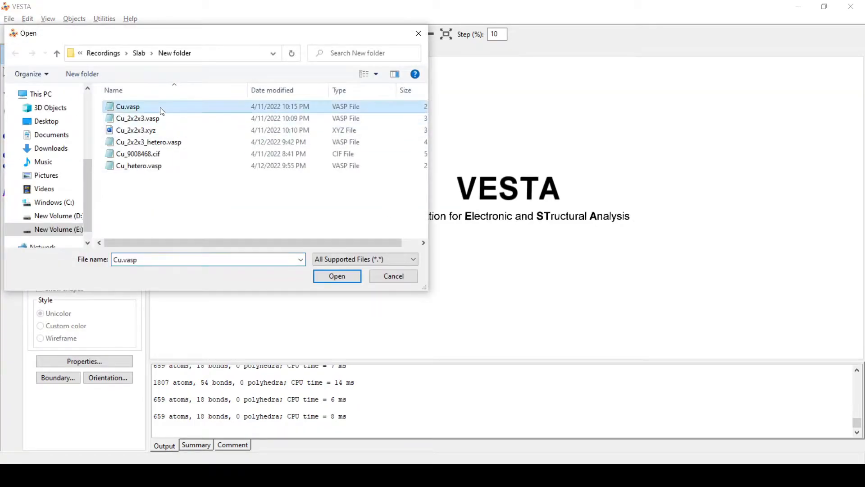
left_click(342, 275)
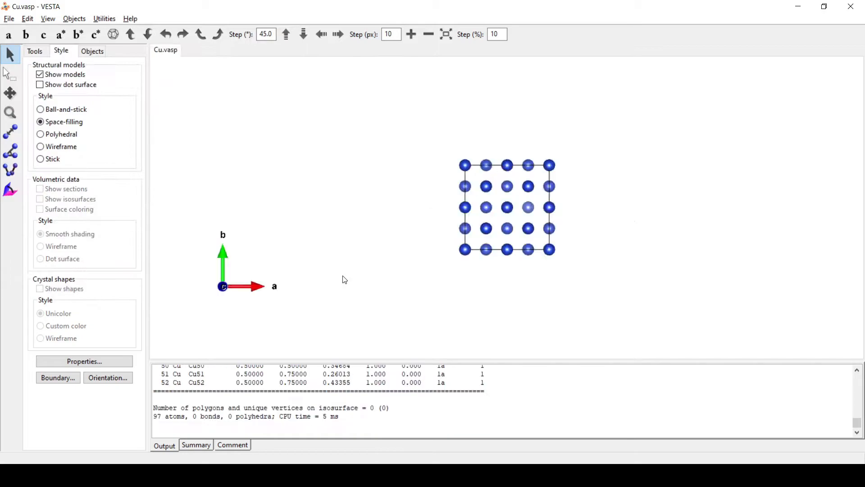
left_click_drag(353, 274, 464, 168)
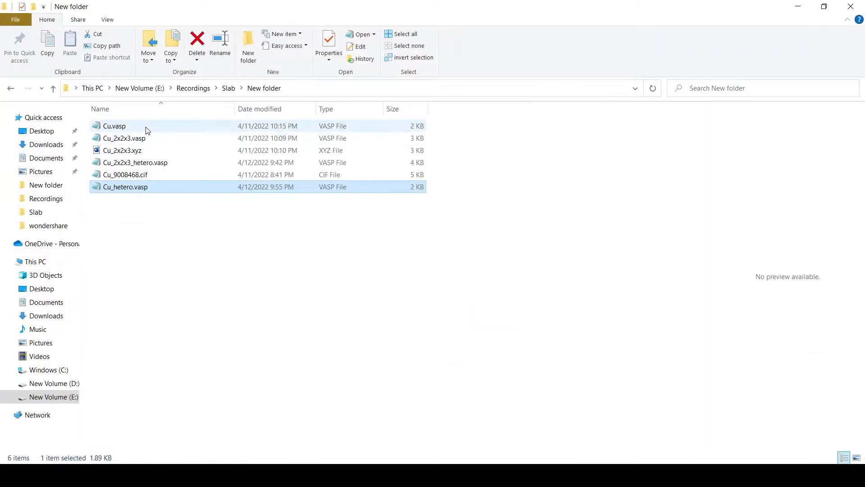
Open Cu.vasp in Notepad from File Explorer and copy the first Cartesian coordinate line.
double_click(145, 127)
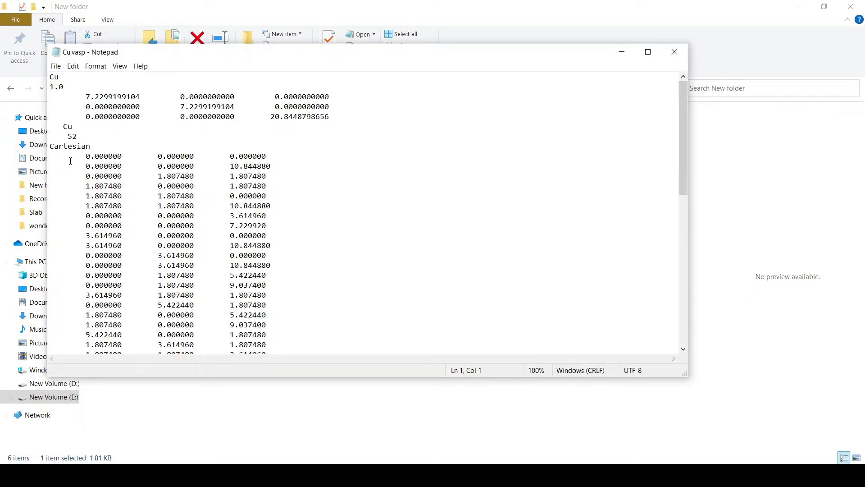
left_click_drag(273, 156, 47, 157)
key("ctrl+c")
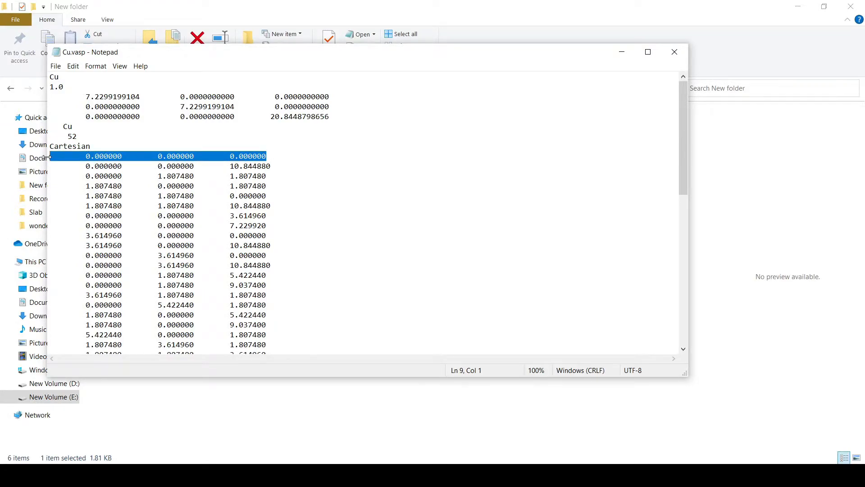
Insert two copies of the first coordinate line directly below the Cartesian heading as rows for two new atoms.
left_click(101, 166)
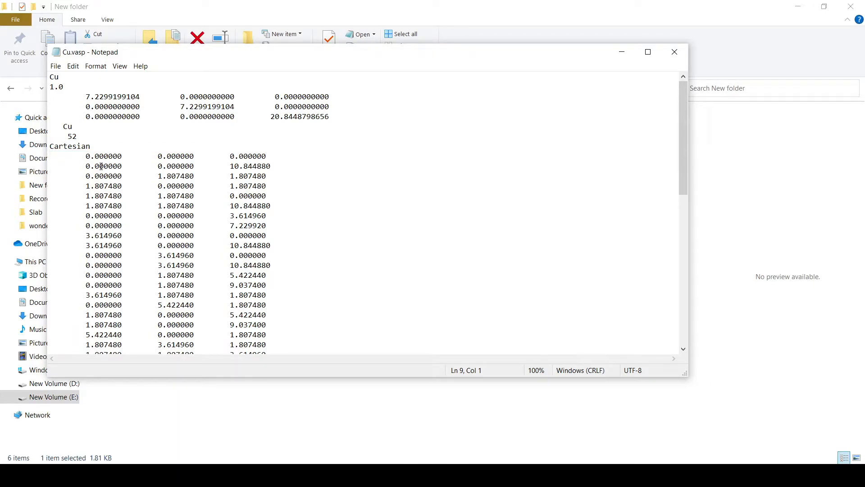
key("Return")
key("Return")
key("Up")
key("Up")
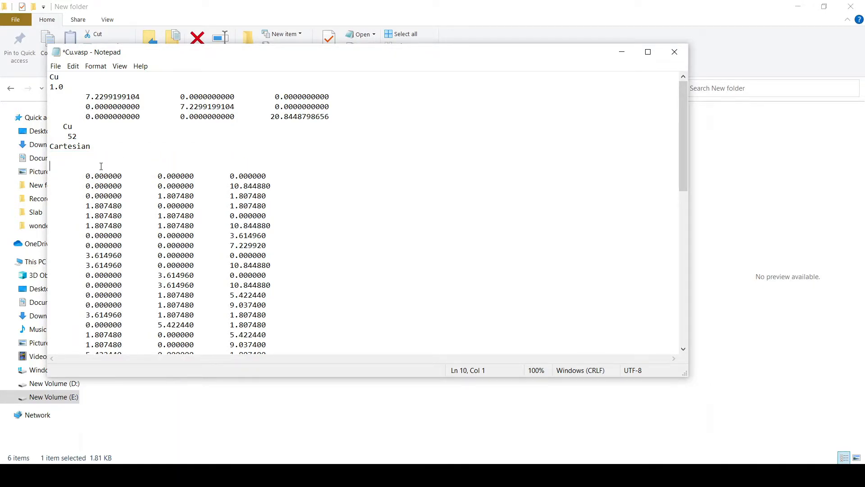
key("ctrl+v")
key("Down")
key("ctrl+v")
left_click_drag(281, 169, 45, 156)
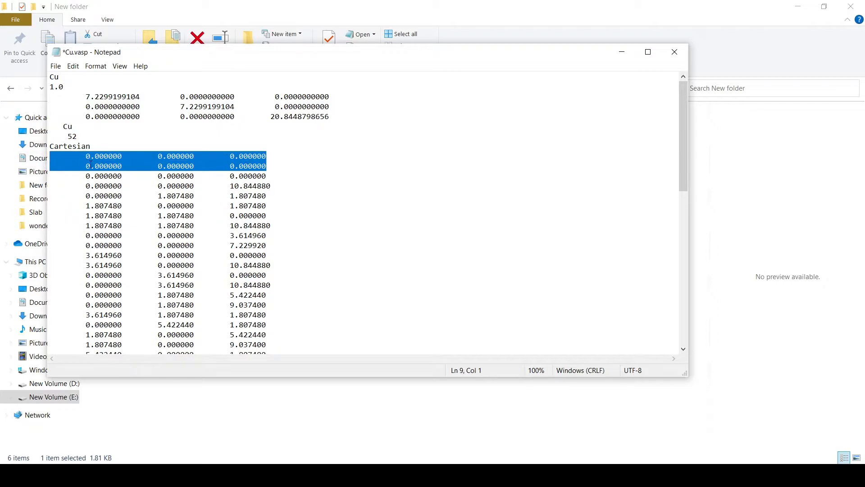
left_click(121, 156)
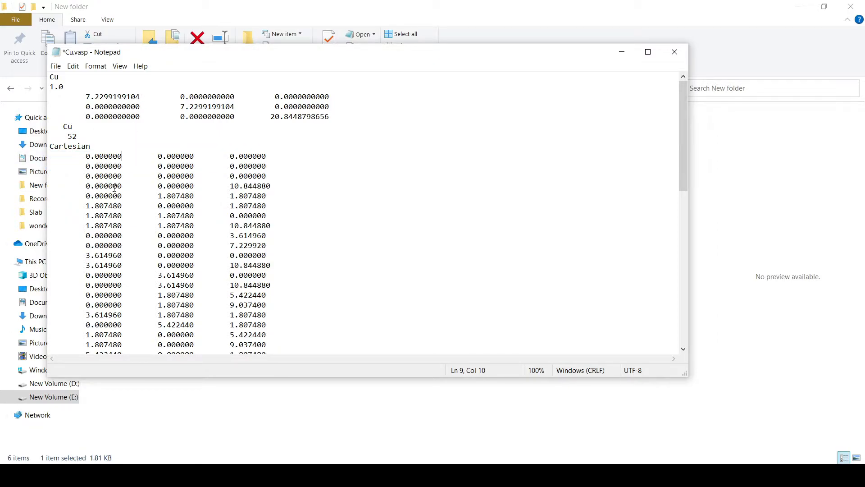
Replace the x and y coordinates of both new atom rows with 3.614960, copied from an existing atom row.
left_click_drag(144, 97, 86, 99)
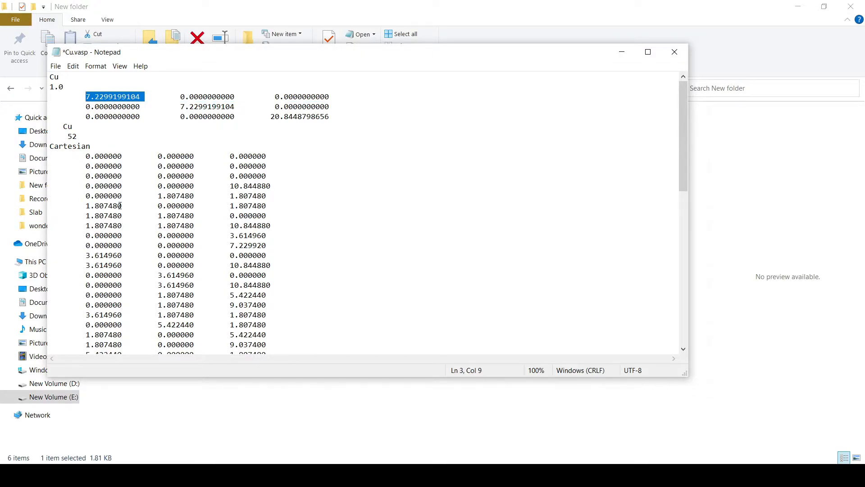
left_click_drag(122, 206, 80, 204)
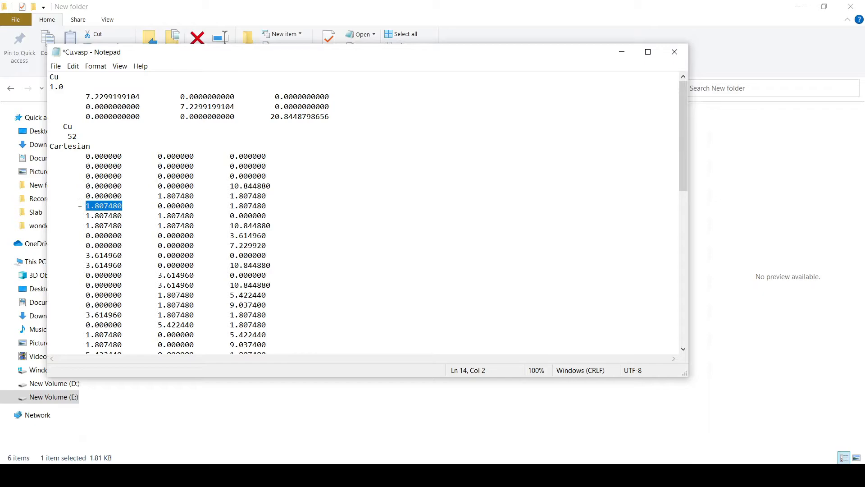
left_click_drag(122, 255, 87, 257)
key("ctrl+c")
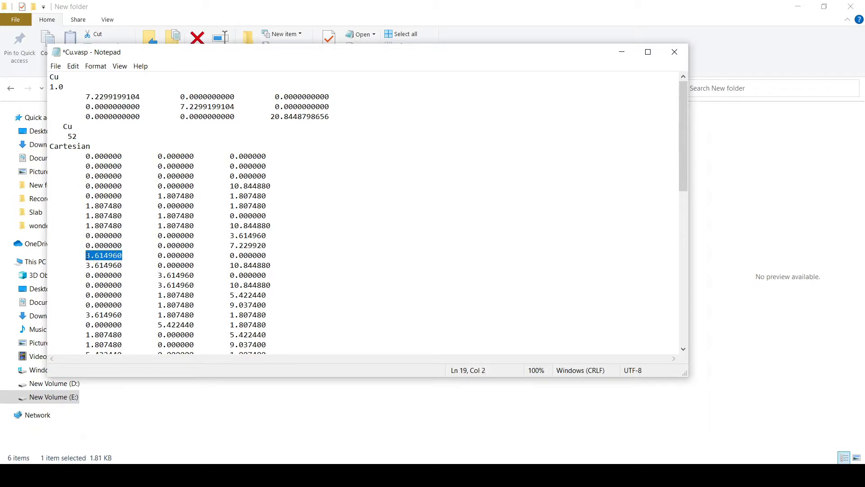
left_click_drag(121, 156, 86, 166)
key("ctrl+v")
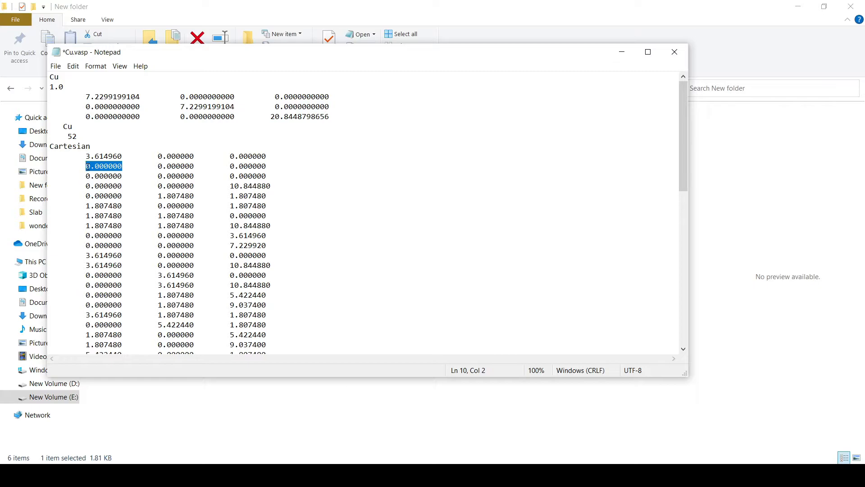
key("ctrl+v")
left_click_drag(194, 156, 157, 166)
key("ctrl+v")
key("ctrl+v")
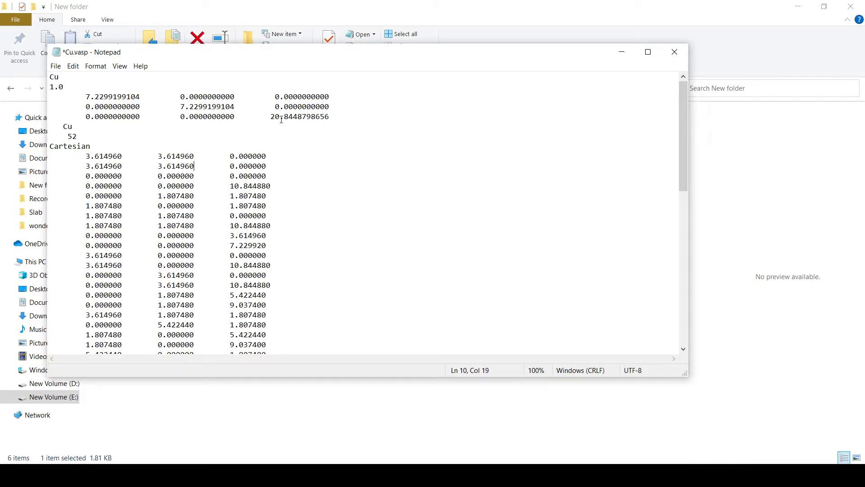
Set the c lattice vector's length in the third lattice row to 30.000000000.
left_click_drag(271, 117, 330, 117)
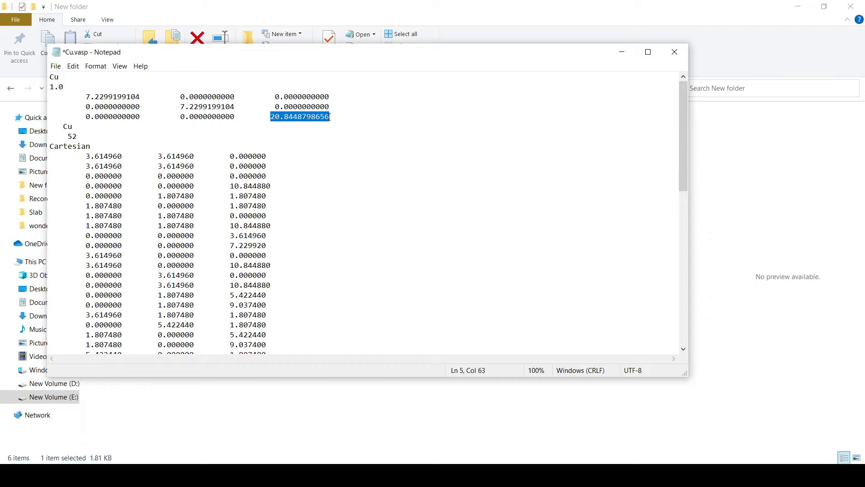
type("30.0000000000")
key("BackSpace")
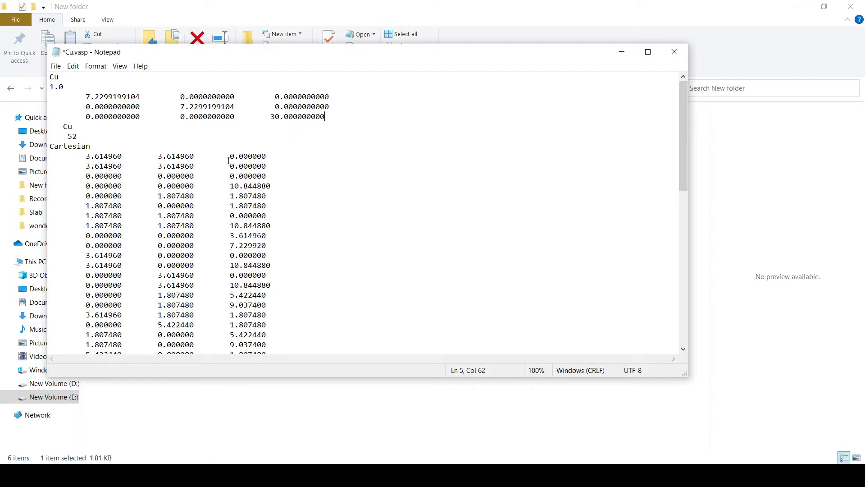
Set the new atoms' z coordinates to 12.844880 and 13.844880, based on the copied surface-layer height of 10.844880.
left_click_drag(230, 158, 266, 156)
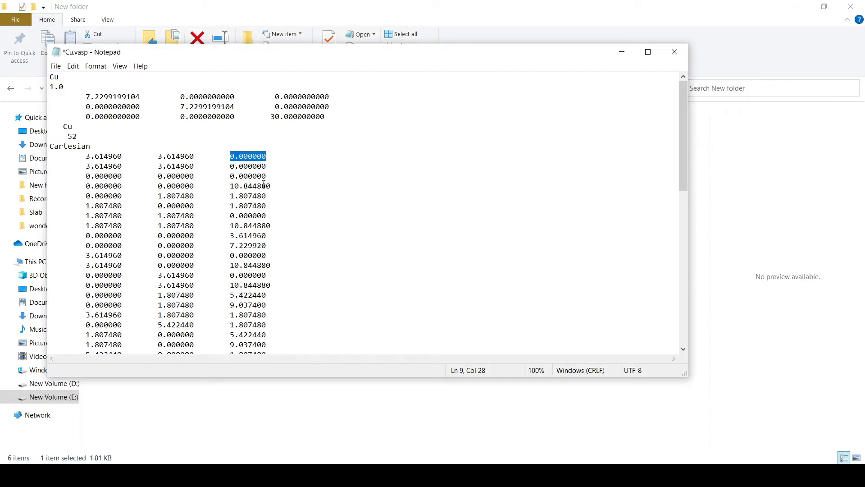
left_click_drag(271, 186, 232, 184)
key("ctrl+c")
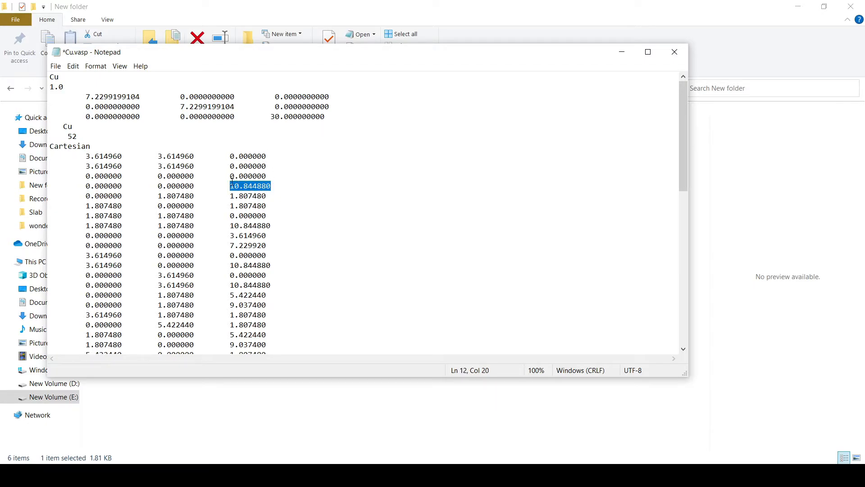
left_click_drag(270, 156, 236, 157)
key("ctrl+v")
key("ctrl+v")
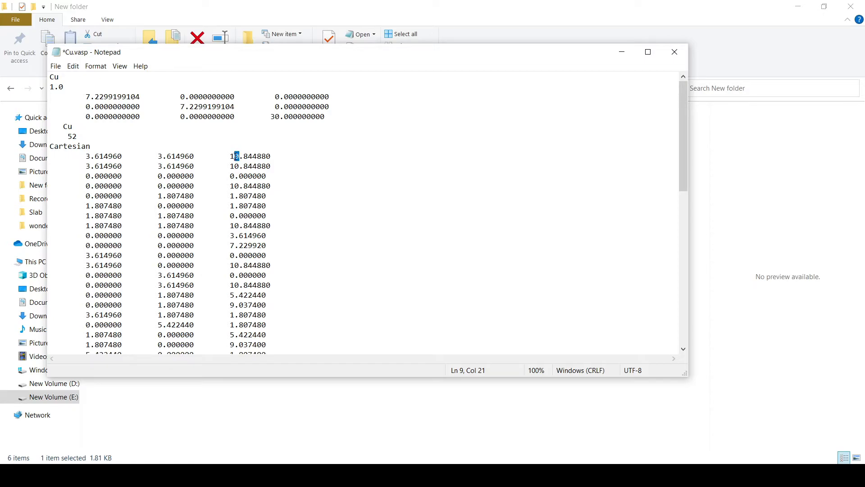
type("2")
left_click_drag(235, 166, 239, 166)
type("3")
Add C and O before Cu in the element line and 1 1 before 52 in the atom-count line.
left_click(55, 128)
type("C O")
key("Delete")
key("Right")
left_click(57, 136)
key("Delete")
key("Delete")
key("Delete")
type("1 1")
Change the title line to "C, O, Cu" and save the edited Cu.vasp file.
key("ctrl+Home")
type("C, O,")
key("ctrl+s")
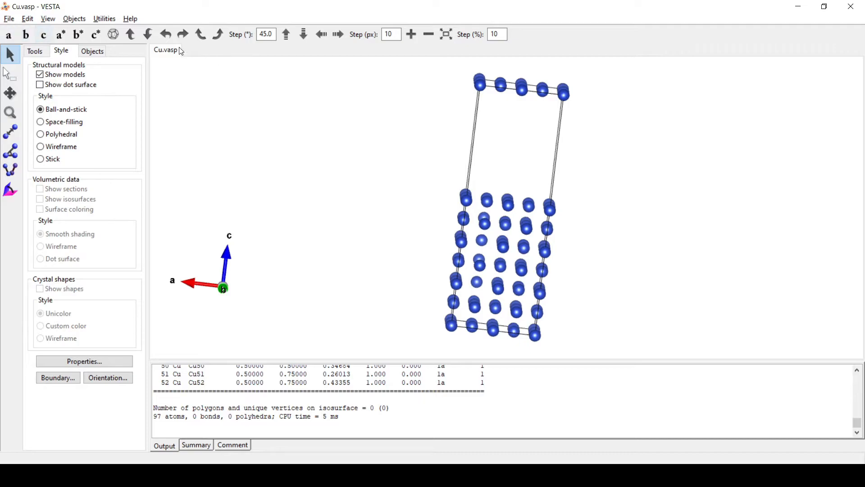
Switch to VESTA, close the old structure and reopen the edited Cu.vasp file.
left_click(9, 19)
left_click(26, 172)
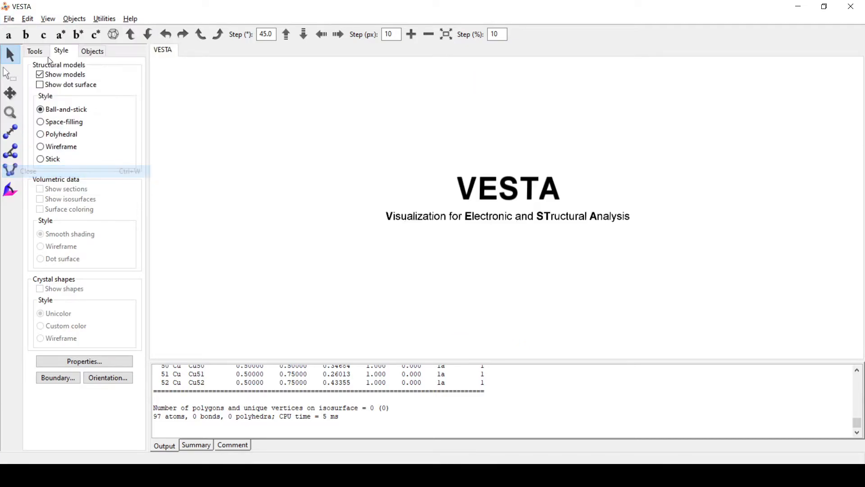
left_click(9, 19)
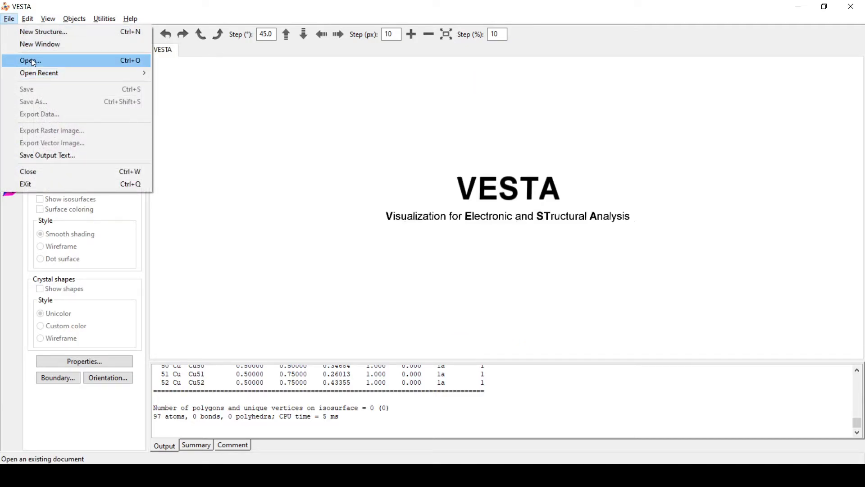
left_click(33, 62)
left_click(149, 117)
left_click(156, 107)
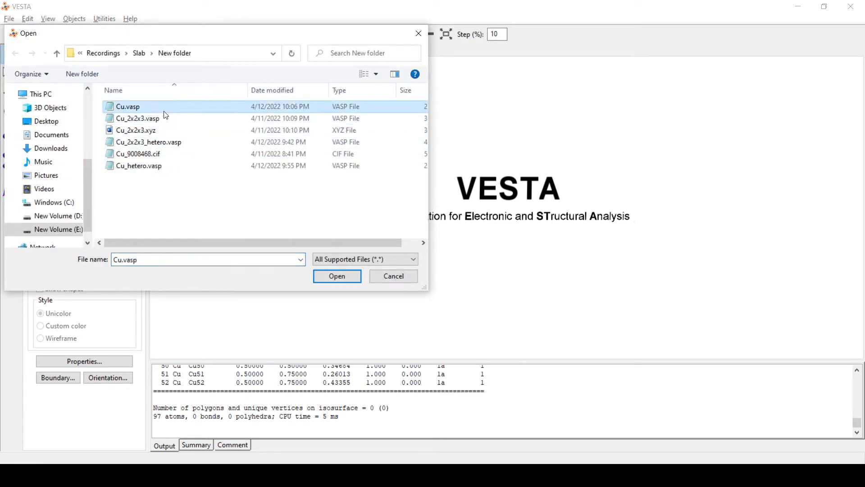
left_click(336, 274)
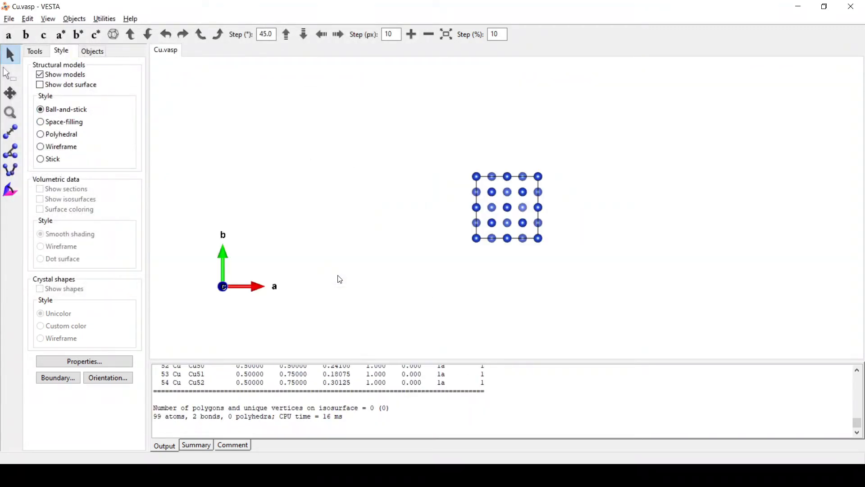
Examine the position of the C and O atoms above the copper slab surface.
left_click_drag(406, 303, 432, 187)
scroll(518, 230, "up", 4)
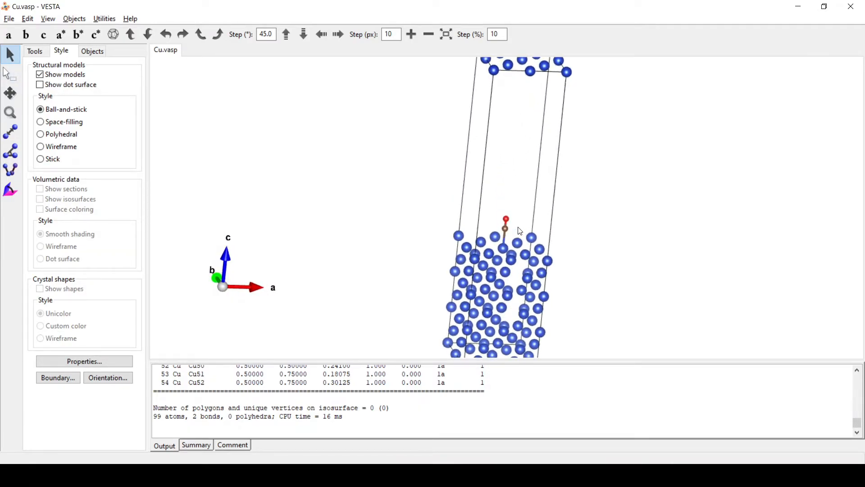
left_click_drag(558, 238, 528, 177)
scroll(529, 239, "up", 2)
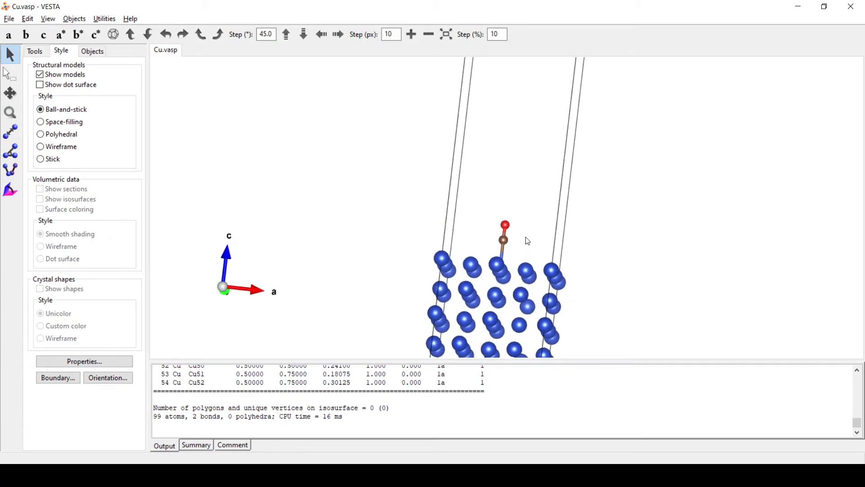
left_click_drag(536, 211, 544, 238)
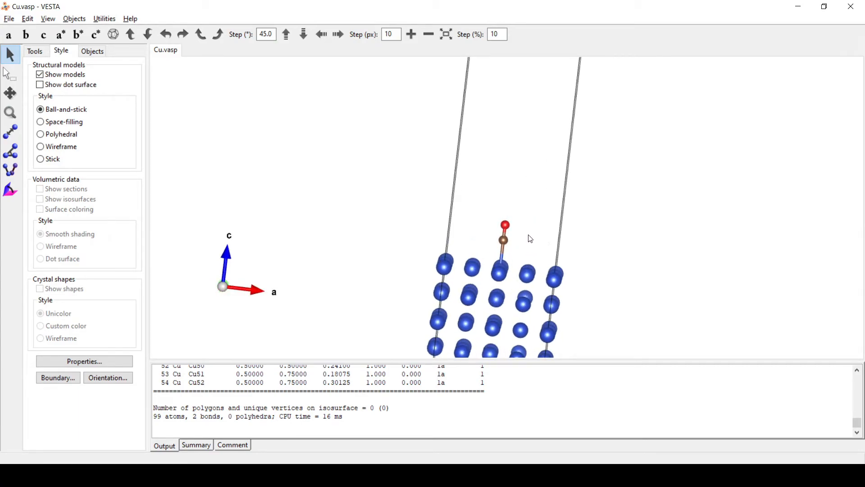
scroll(544, 249, "up", 3)
scroll(544, 248, "down", 5)
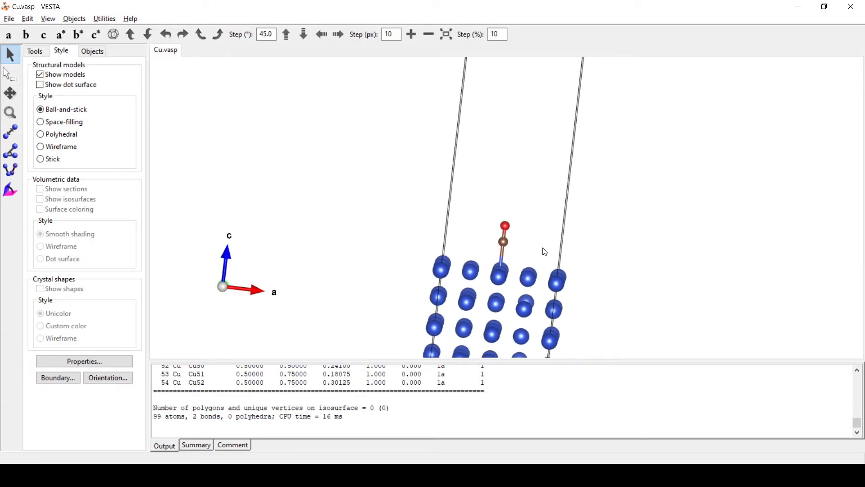
Display the structure in space-filling style and inspect the slab, the adsorbed molecule and the vacuum gap.
left_click(63, 122)
mouse_move(374, 270)
left_mouse_down()
mouse_move(407, 257)
mouse_move(678, 271)
mouse_move(498, 318)
mouse_move(647, 263)
mouse_move(383, 266)
mouse_move(372, 256)
left_mouse_up()
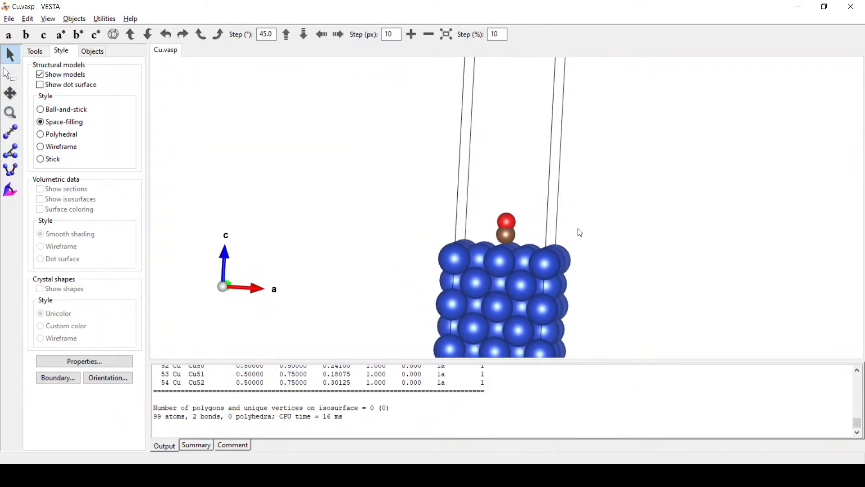
scroll(538, 244, "down", 2)
scroll(539, 248, "down", 1)
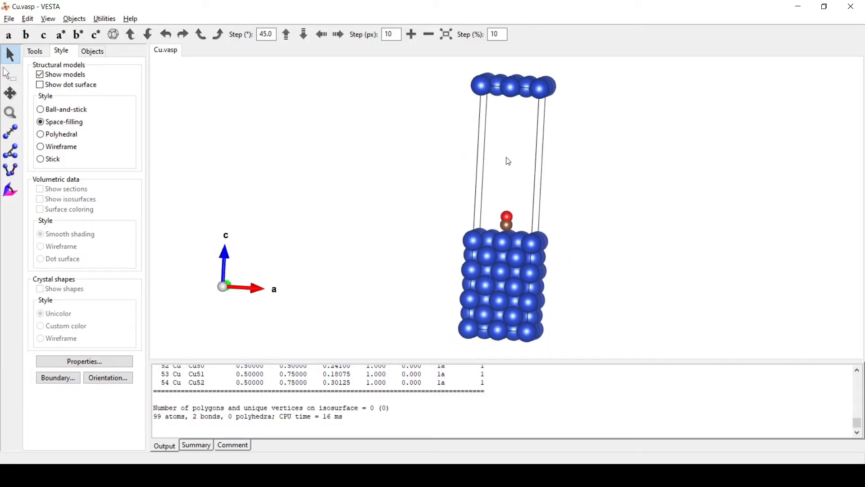
Switch to Notepad, set the c lattice vector's length in Cu.vasp to 20.000000000 and save the file.
left_click(404, 475)
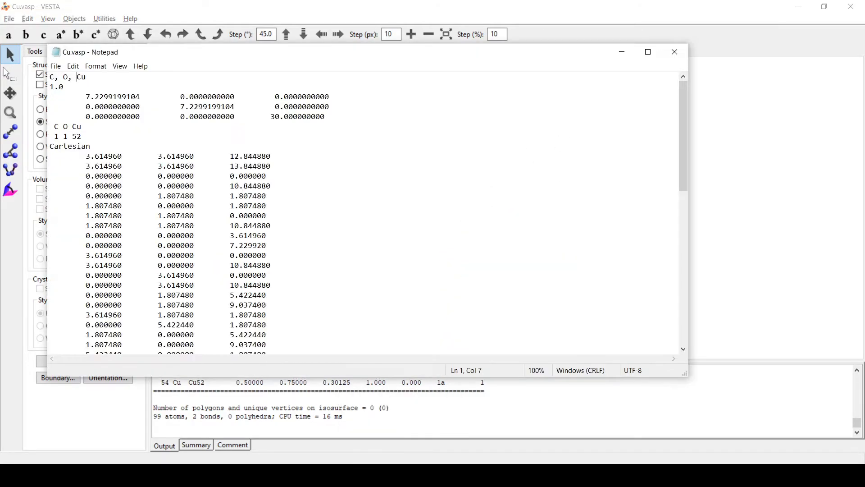
left_click_drag(280, 117, 272, 118)
type("20")
left_click(405, 180)
key("ctrl+s")
key("alt+Tab")
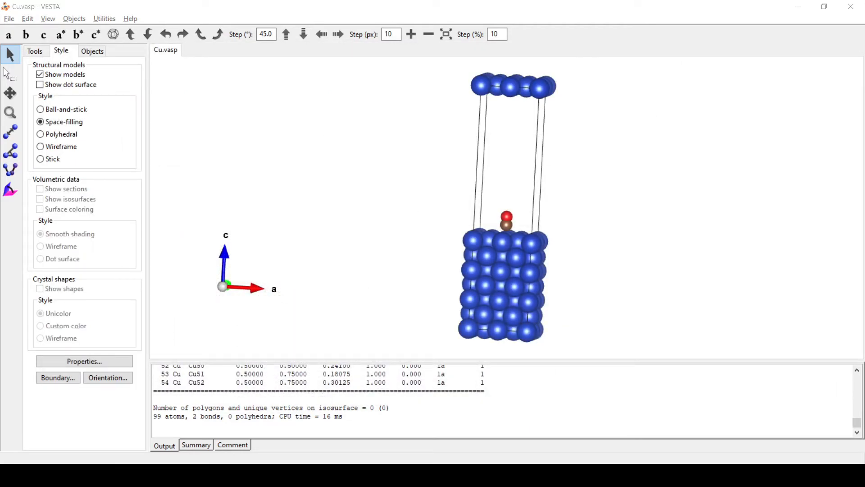
key("alt+Tab")
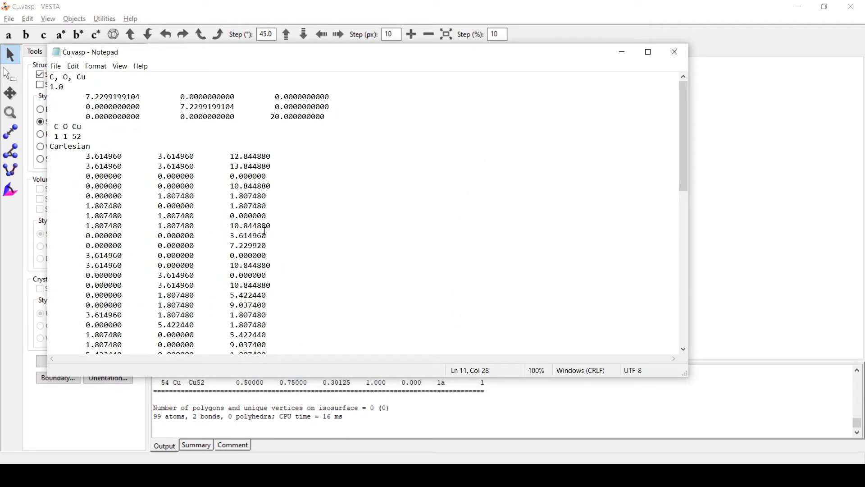
Switch to VESTA, close the outdated structure and load Cu.vasp again with its modified c lattice vector.
key("alt+Tab")
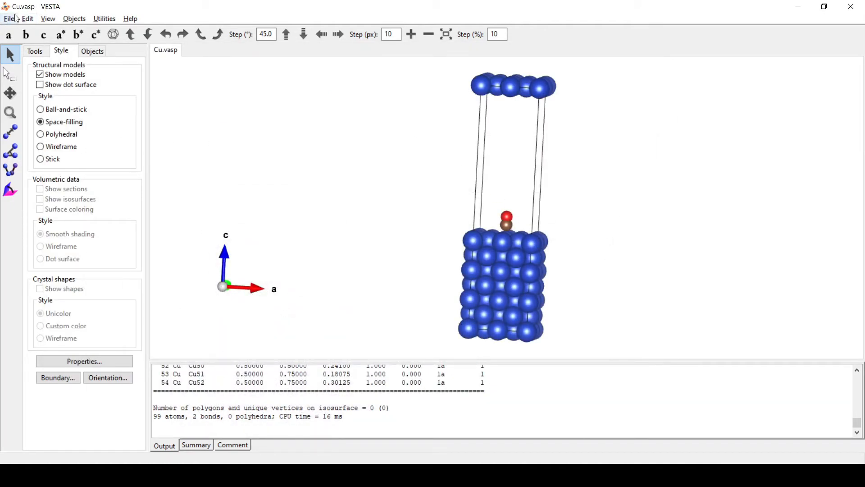
left_click(27, 19)
mouse_move(9, 19)
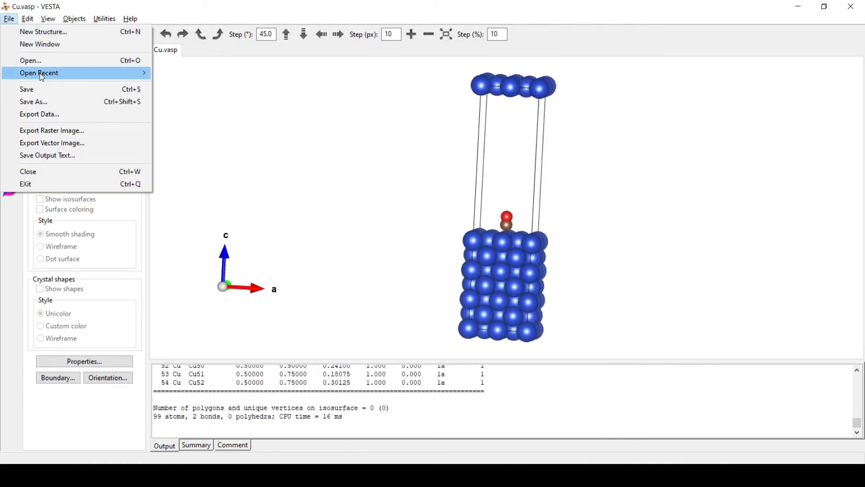
left_click(38, 173)
left_click(9, 19)
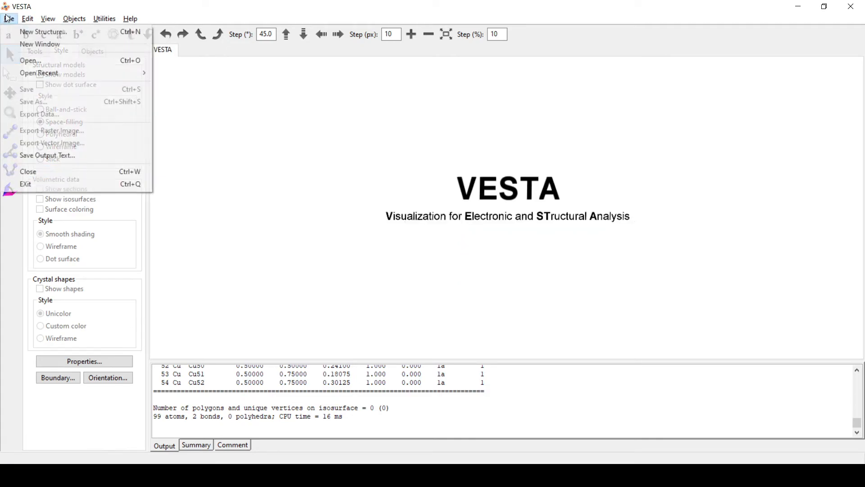
left_click(63, 61)
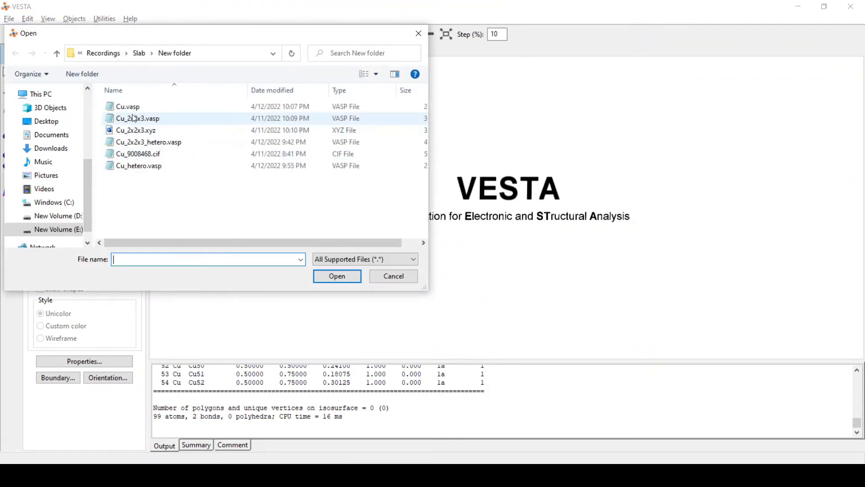
left_click(140, 106)
left_click(349, 280)
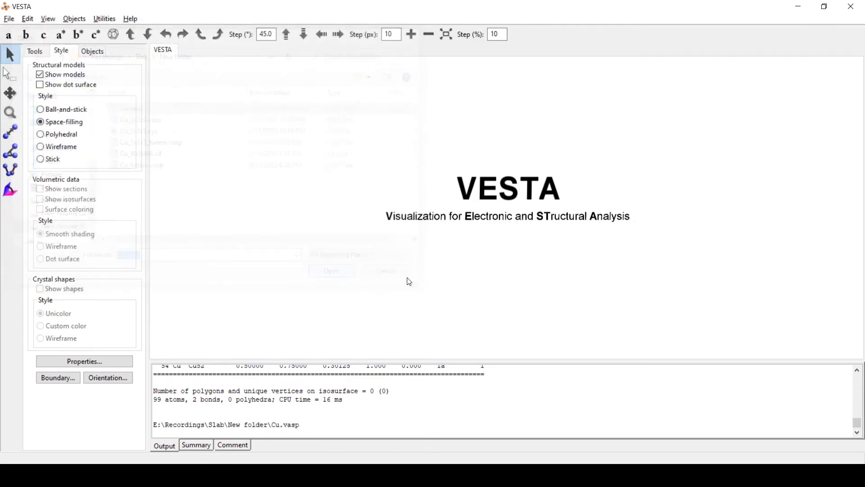
Examine the CO molecule, the copper slab and the vacuum gap of the reloaded cell from several sides.
left_click_drag(433, 297, 524, 166)
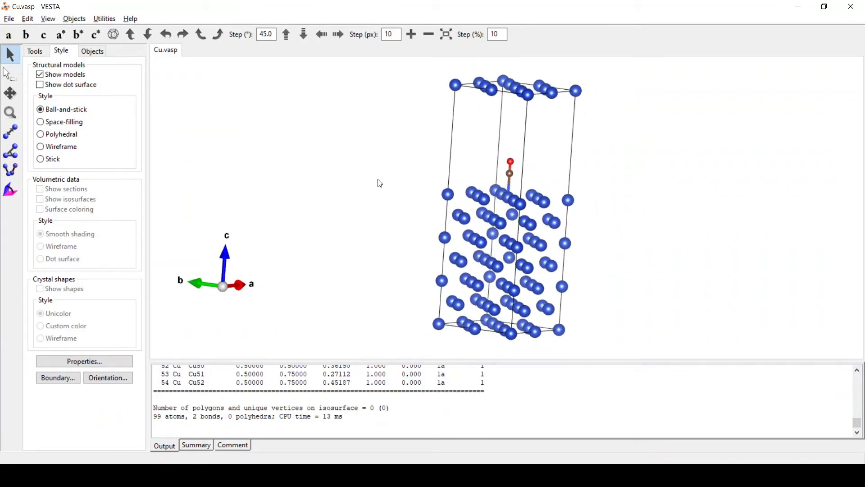
left_click_drag(369, 202, 551, 219)
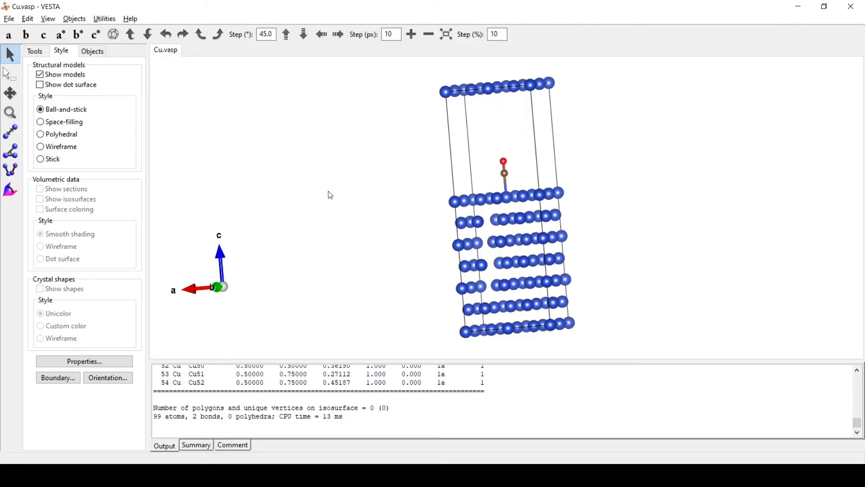
left_click_drag(279, 168, 602, 174)
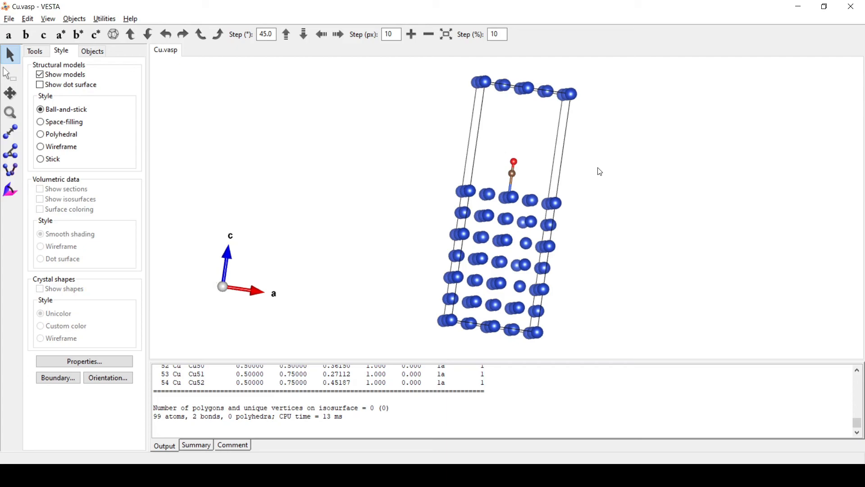
left_click_drag(360, 201, 699, 196)
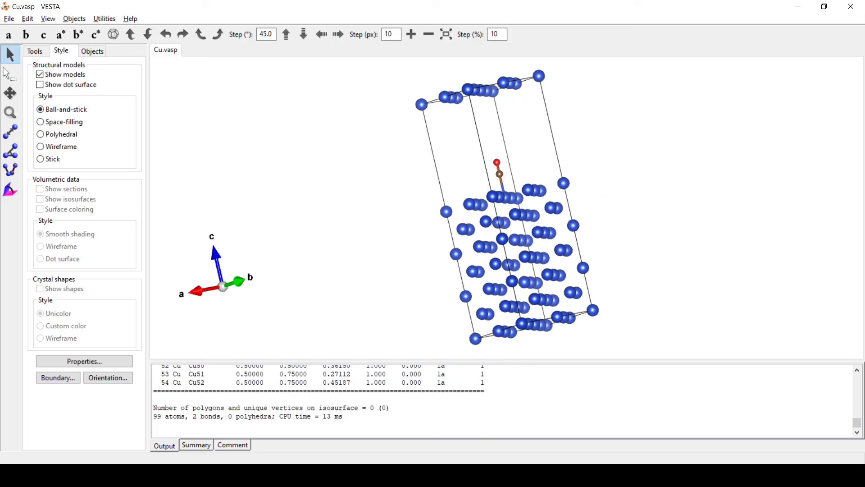
mouse_move(375, 475)
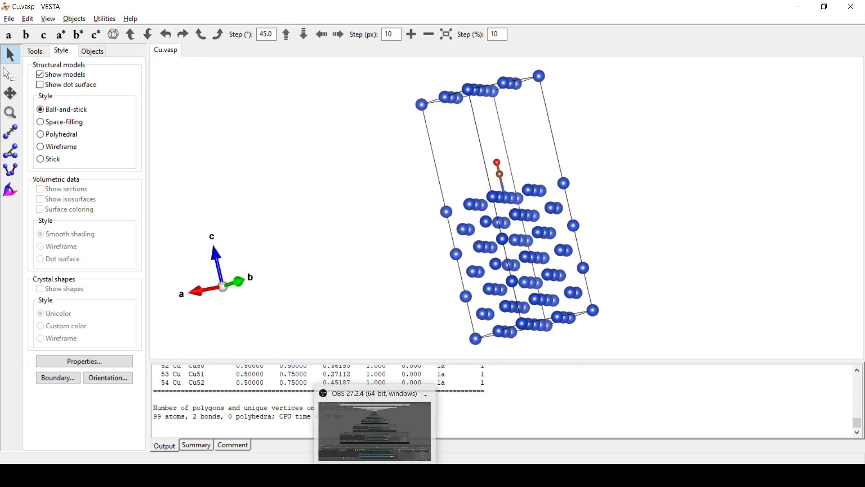